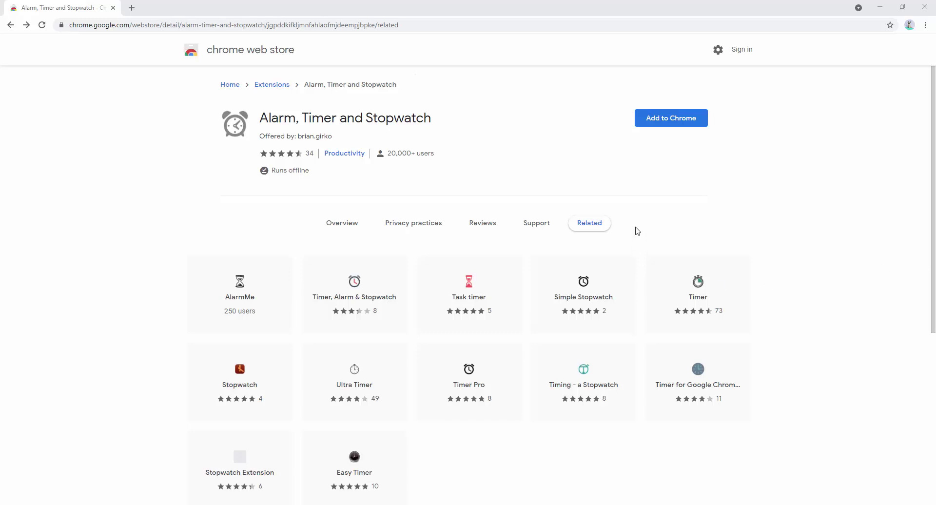
- Add Alarm, Timer and Stopwatch to Chrome and pin it to the toolbar
left_click(658, 131)
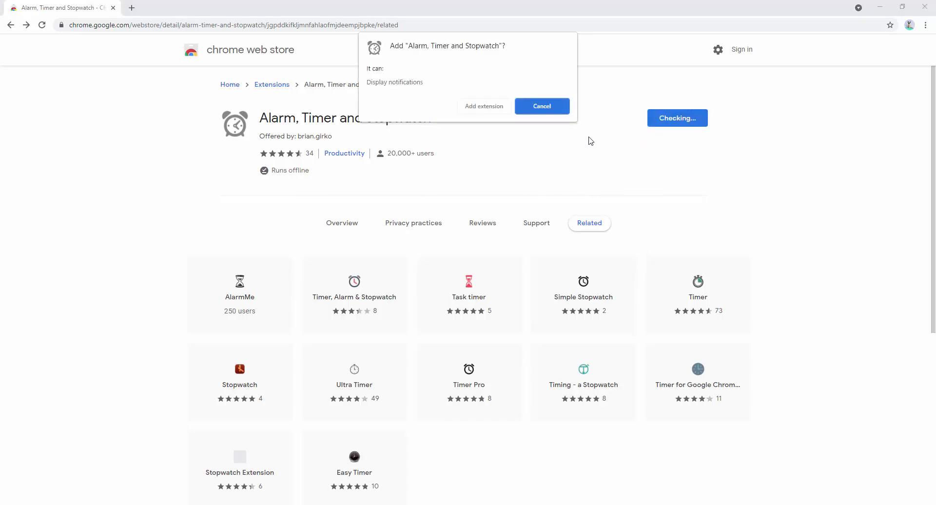
left_click(484, 107)
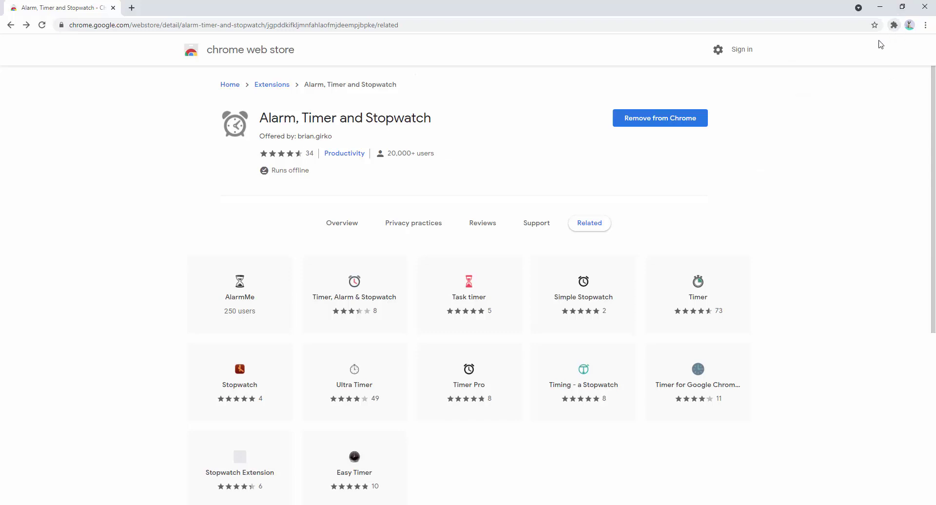
left_click(893, 27)
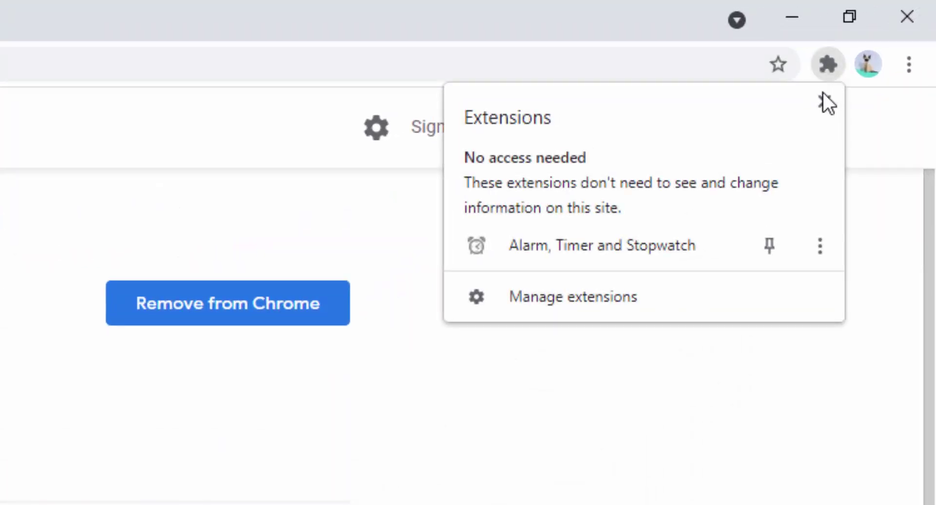
left_click(775, 254)
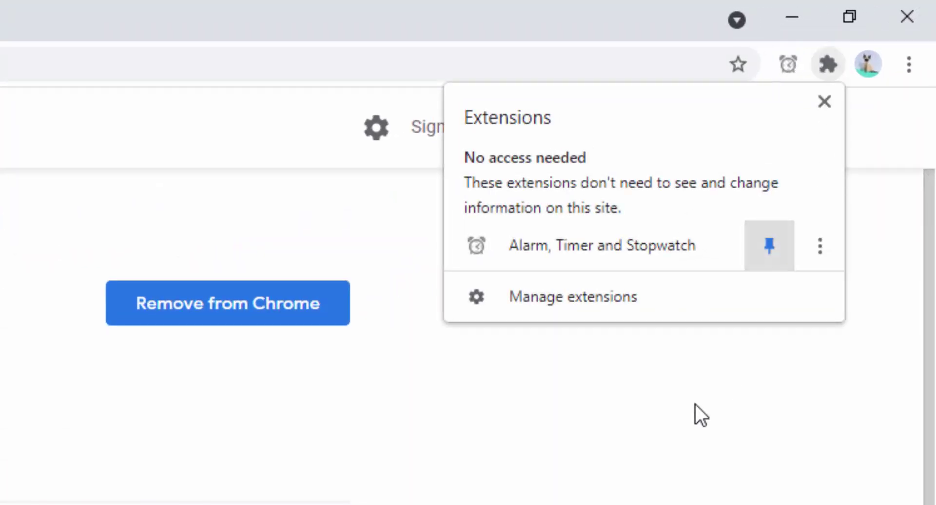
left_click(694, 410)
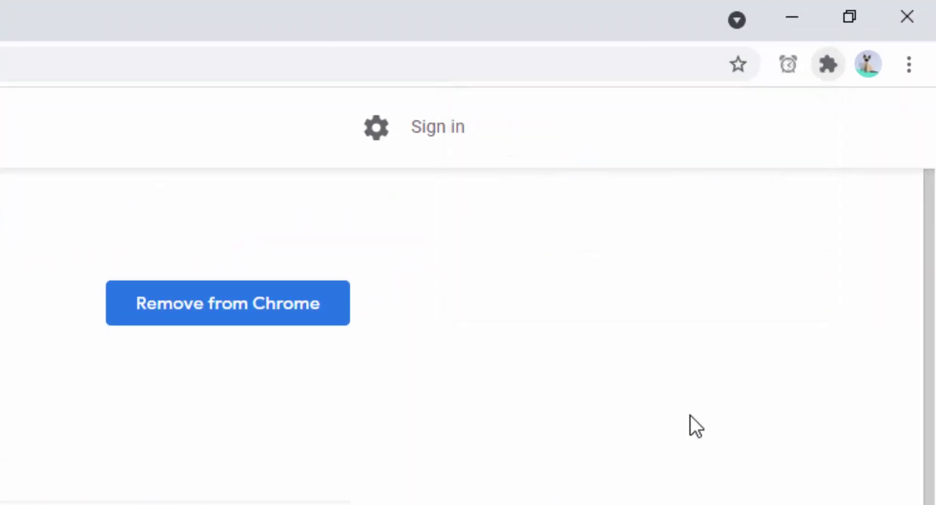
- In the extension's Stopwatch, start, stop, resume and record a lap
left_click(788, 64)
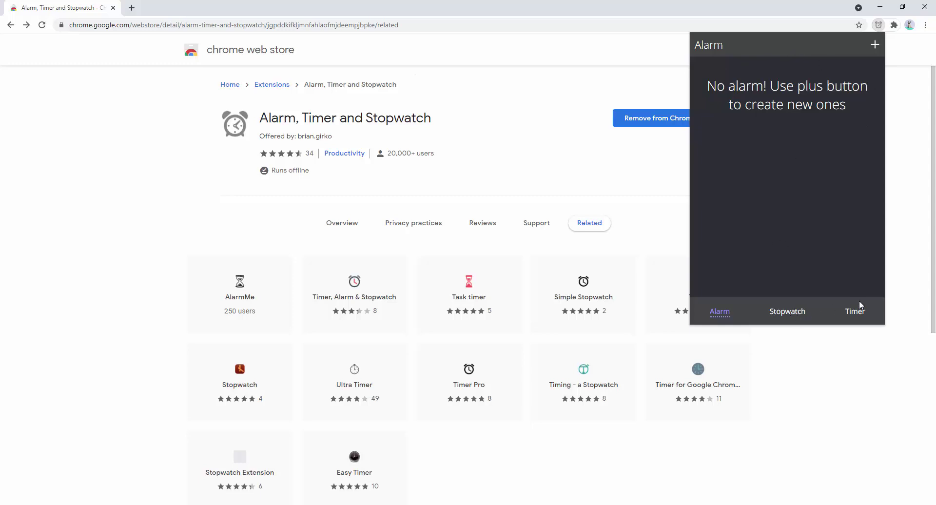
left_click(798, 314)
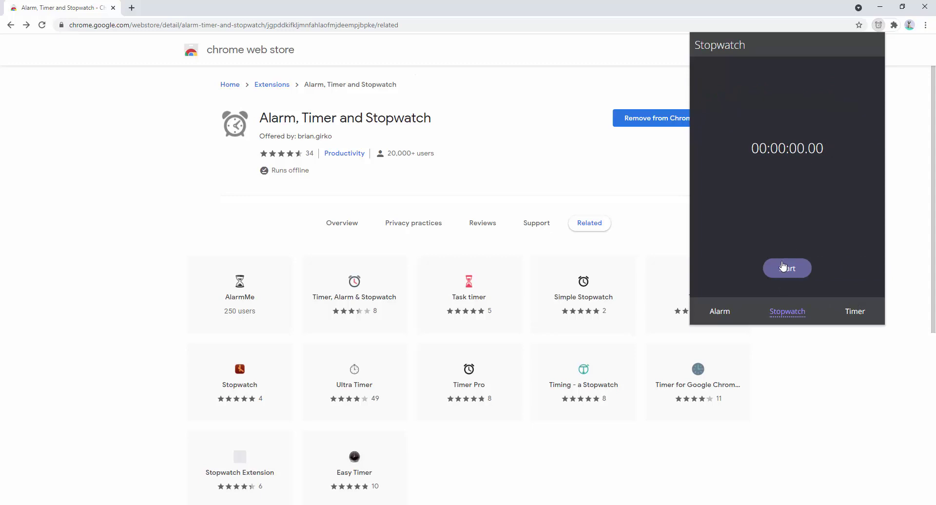
left_click(782, 267)
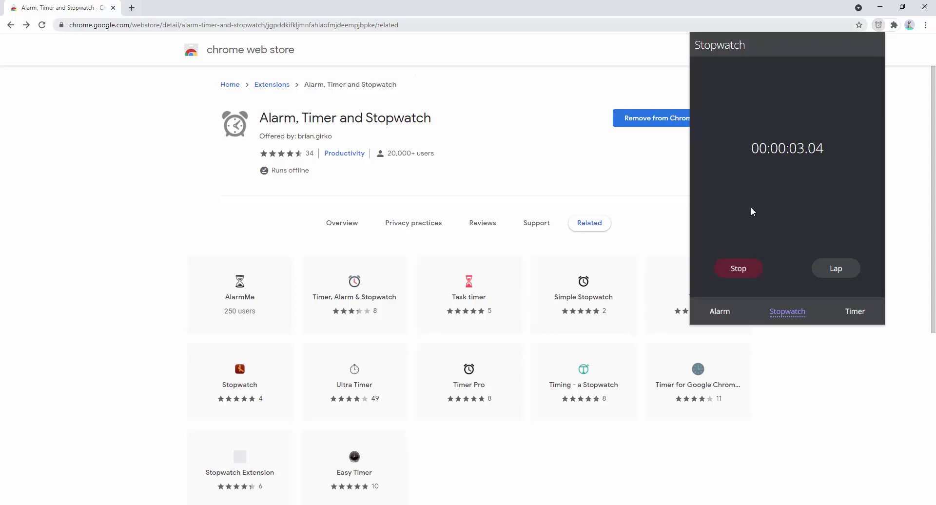
left_click(736, 269)
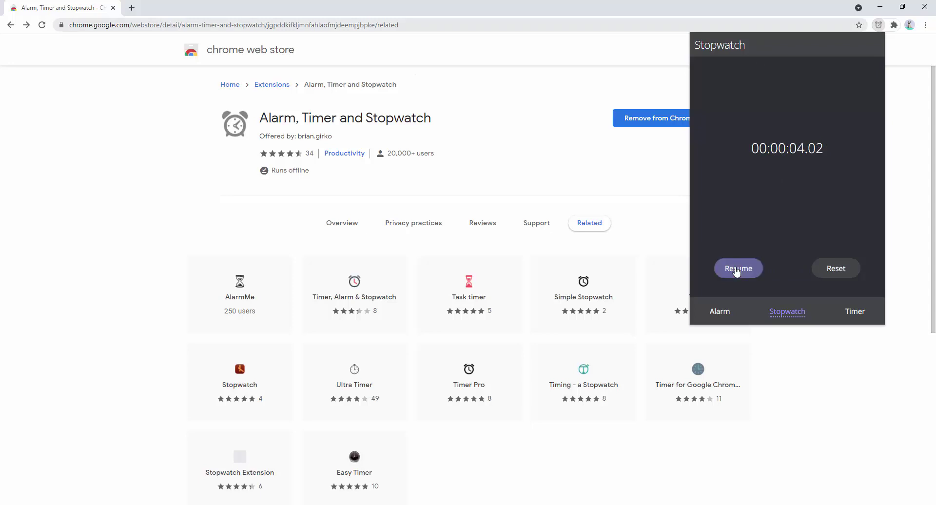
left_click(750, 271)
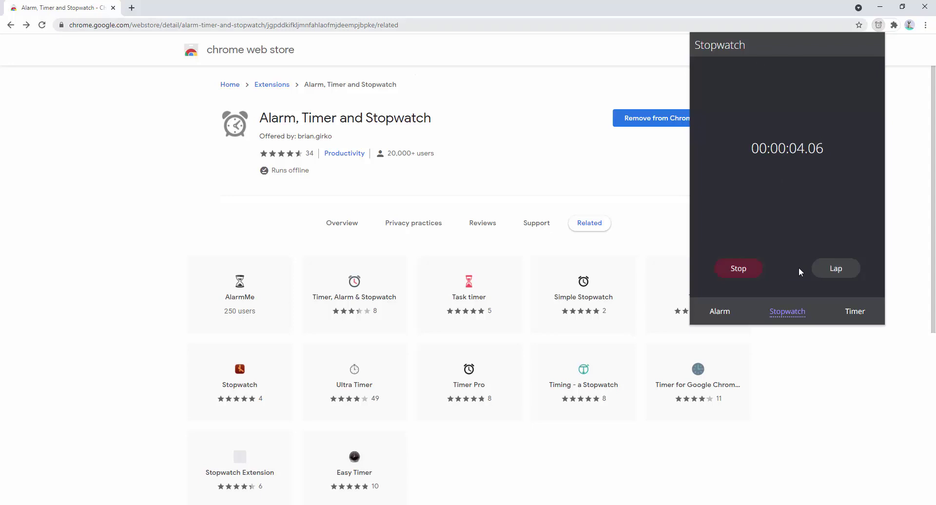
left_click(825, 271)
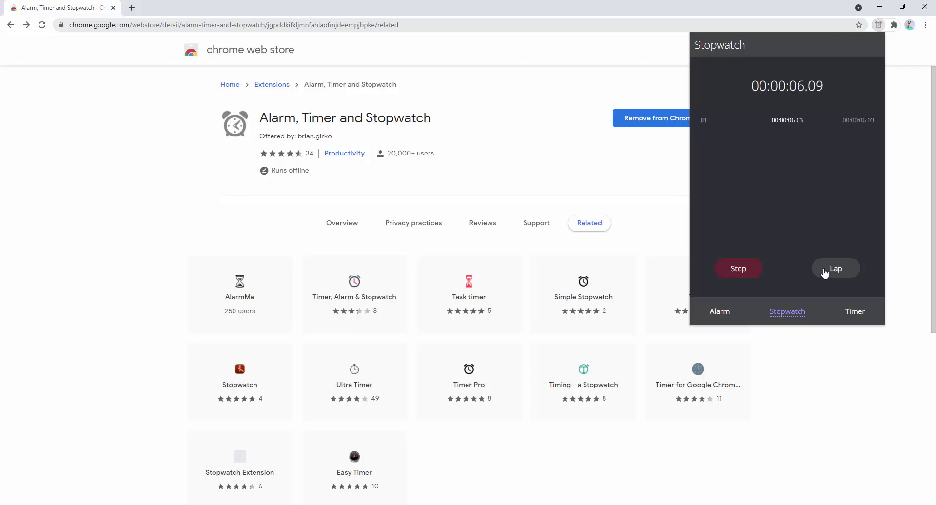
- Reopen the extension, then stop the stopwatch and reset it to zero
left_click(813, 456)
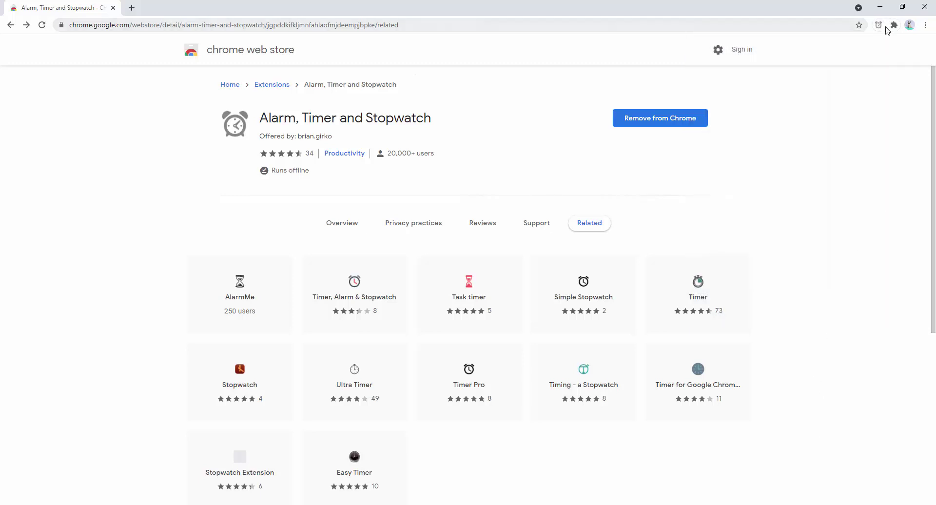
left_click(878, 25)
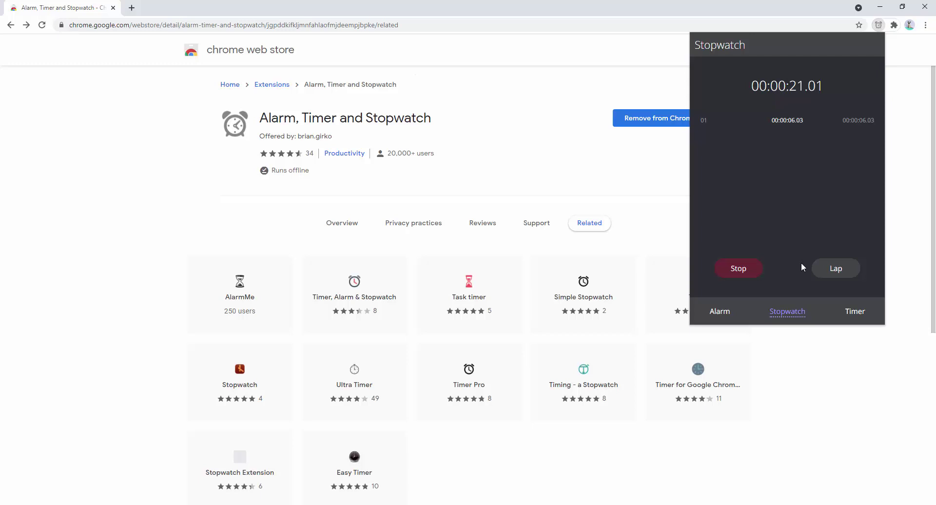
left_click(745, 271)
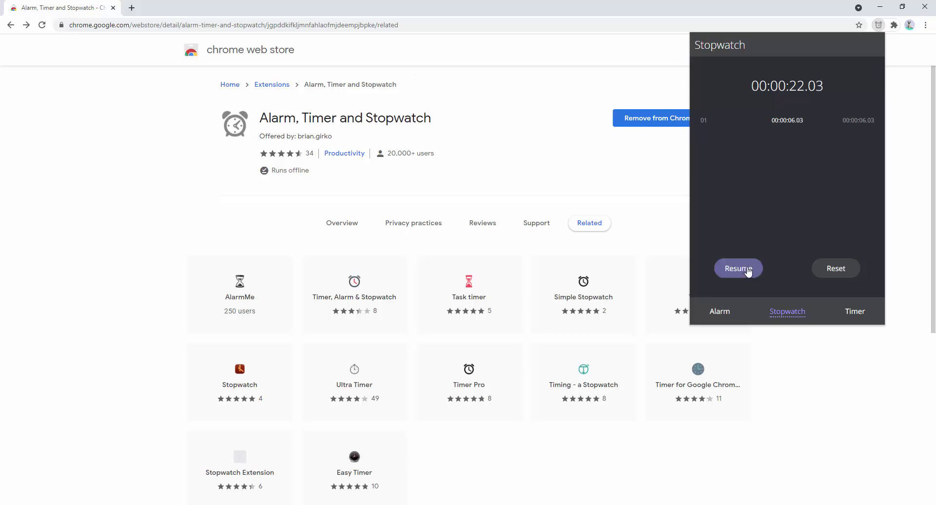
left_click(835, 279)
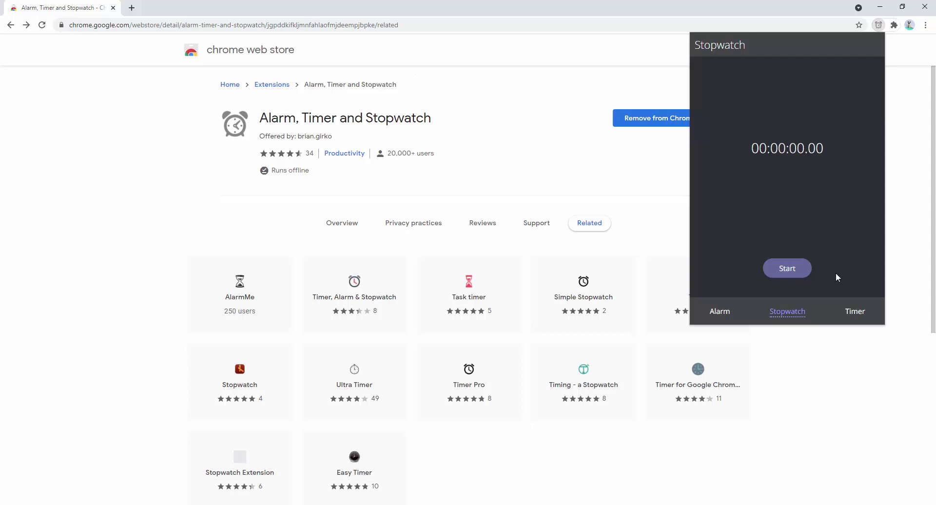
- On the Timer tab, change the countdown from 30 minutes to 0 minutes 5 seconds
left_click(862, 313)
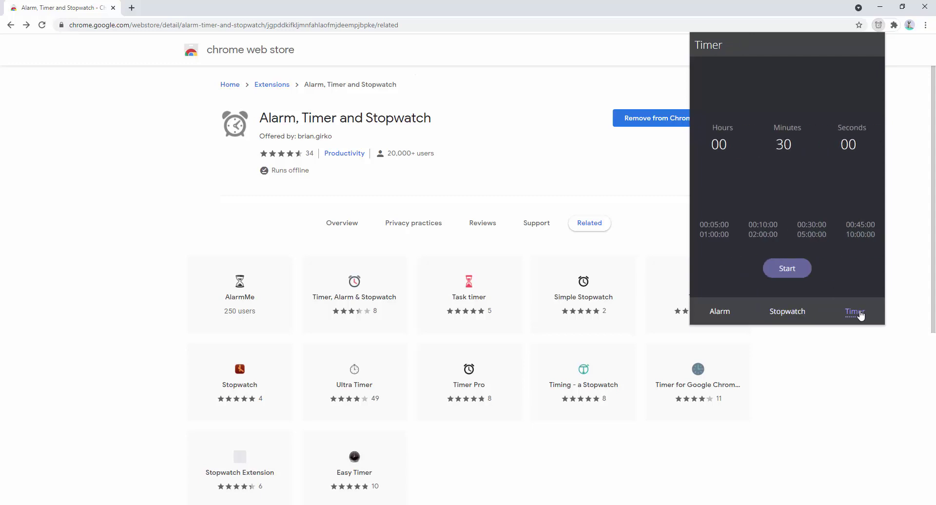
left_click(791, 143)
left_click_drag(791, 145, 776, 144)
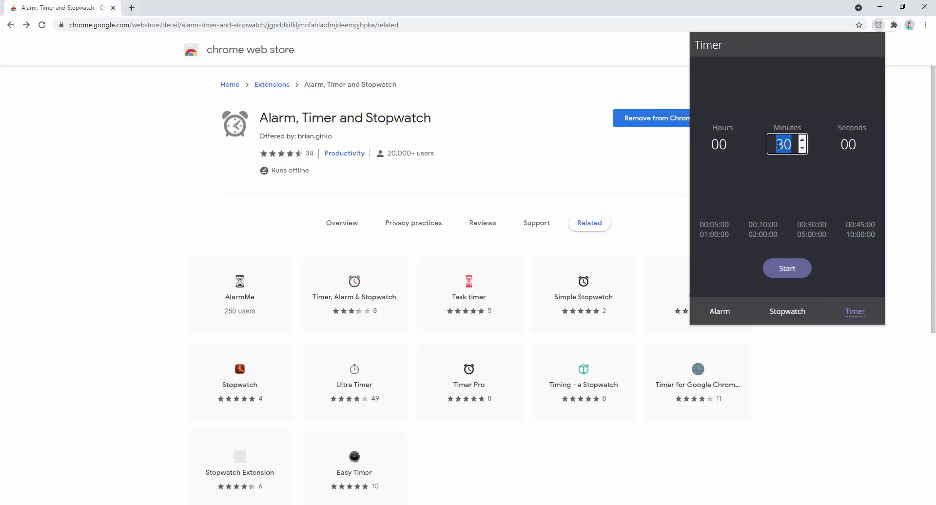
type("0")
left_click(848, 145)
type("5")
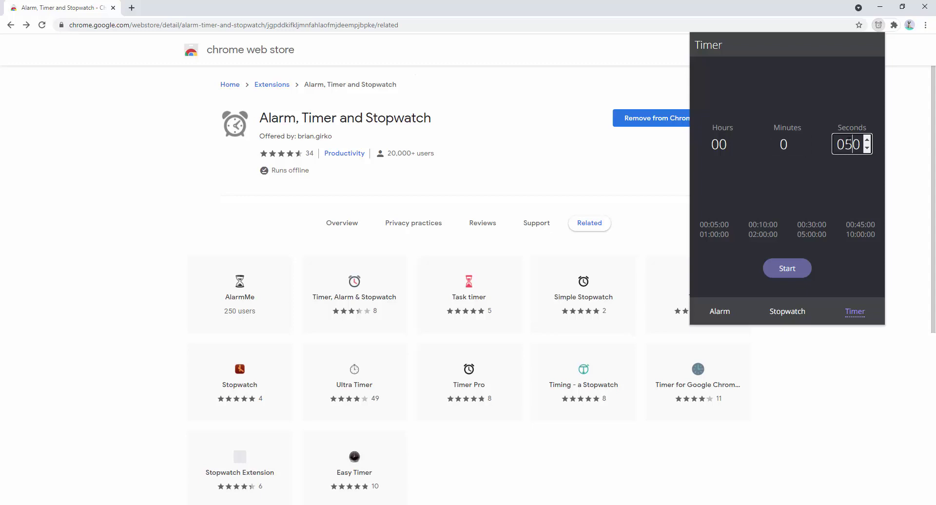
key("Delete")
- Start the five-second countdown, then close and reopen the extension popup
left_click(794, 273)
left_click(839, 374)
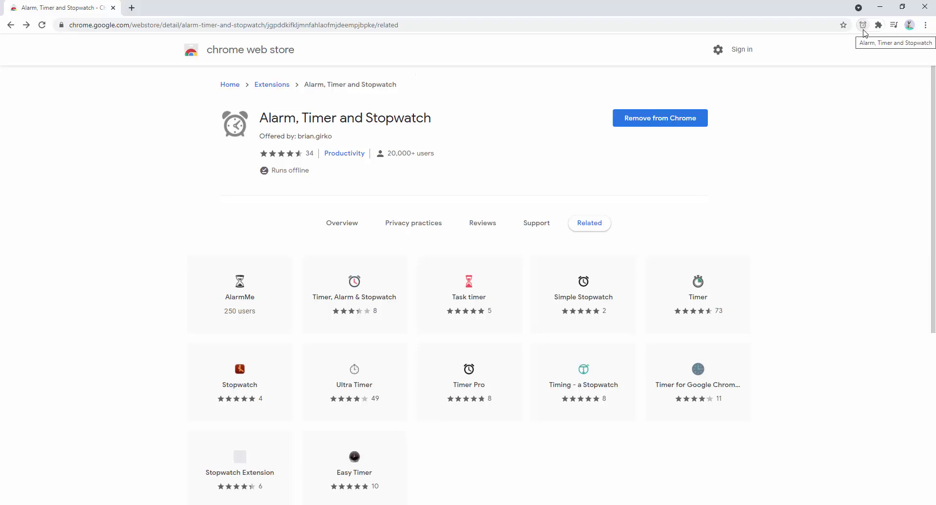
left_click(862, 27)
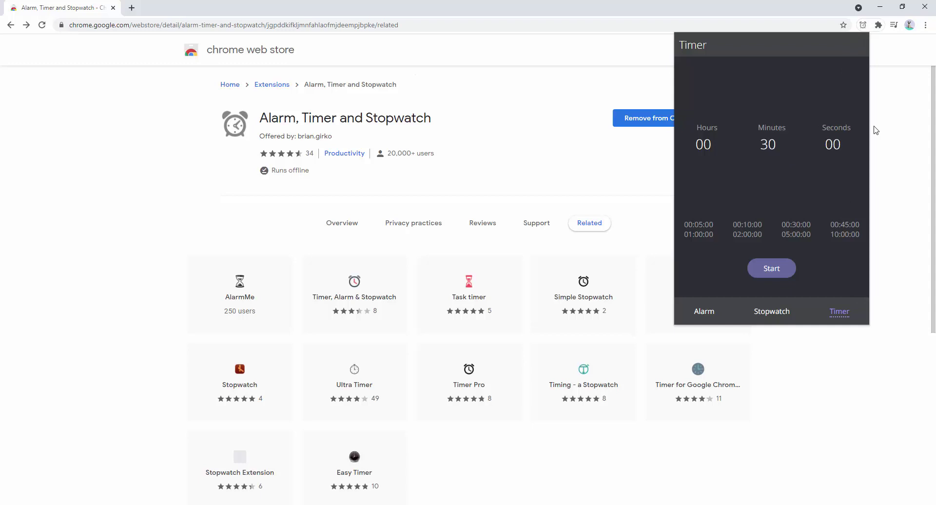
- Save a new alarm with minutes 40 and hour 12, then dismiss the popup
left_click(699, 312)
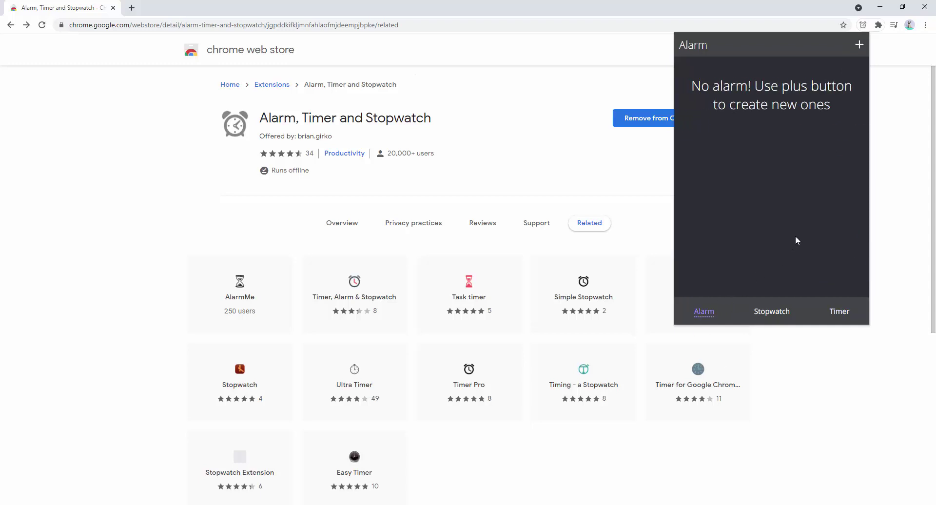
left_click(860, 46)
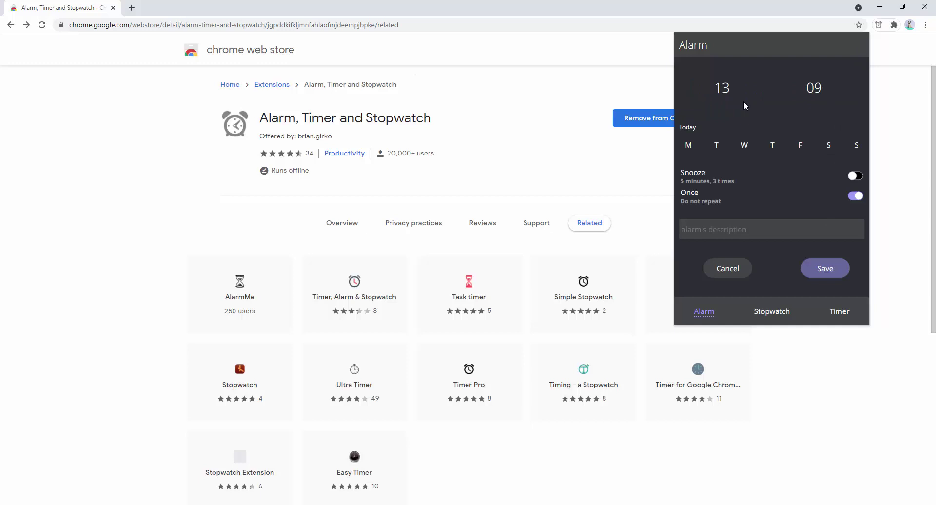
double_click(806, 88)
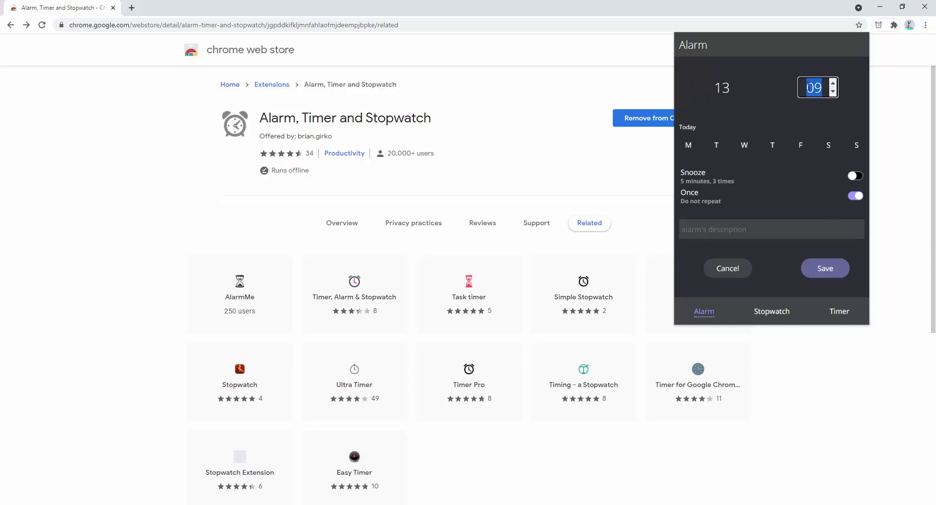
type("40")
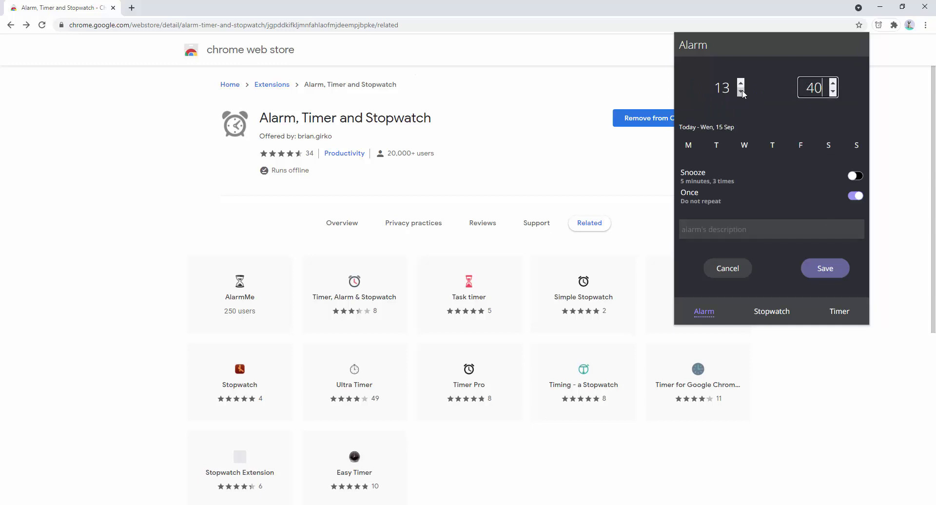
left_click(740, 92)
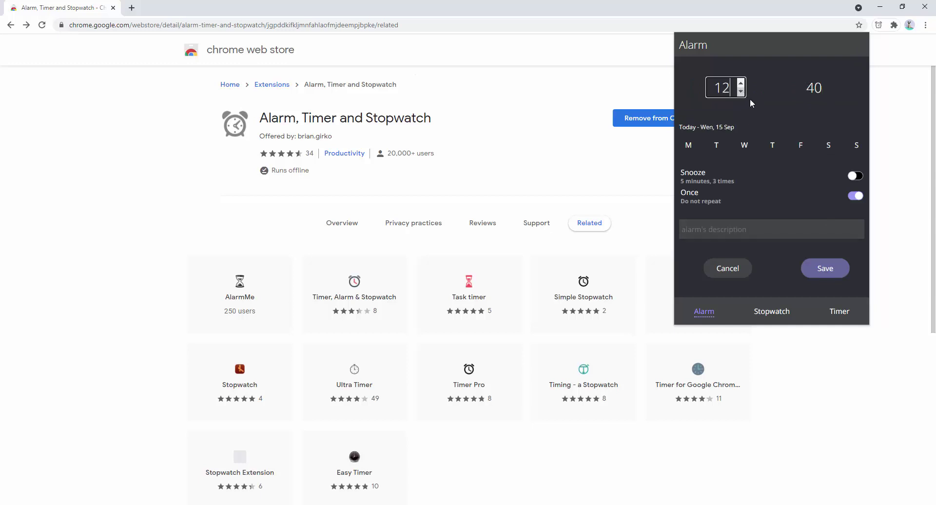
left_click(822, 269)
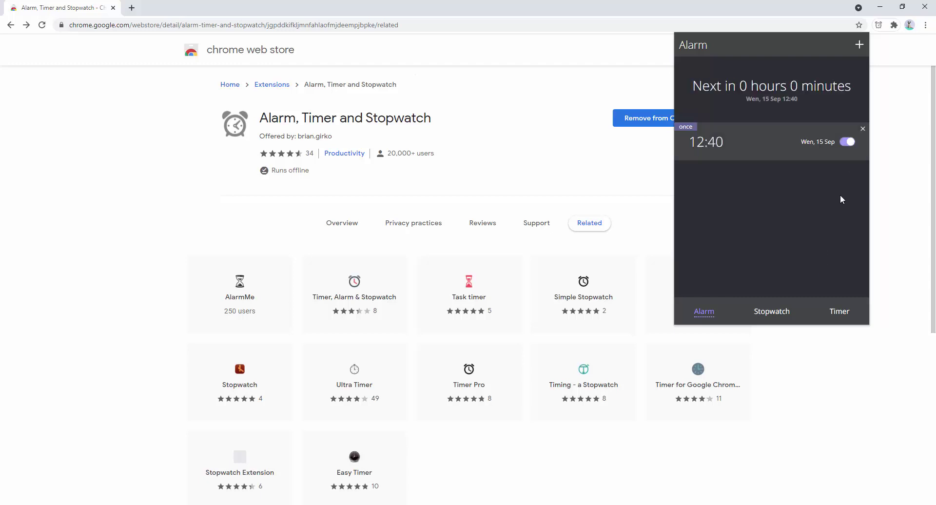
left_click(900, 208)
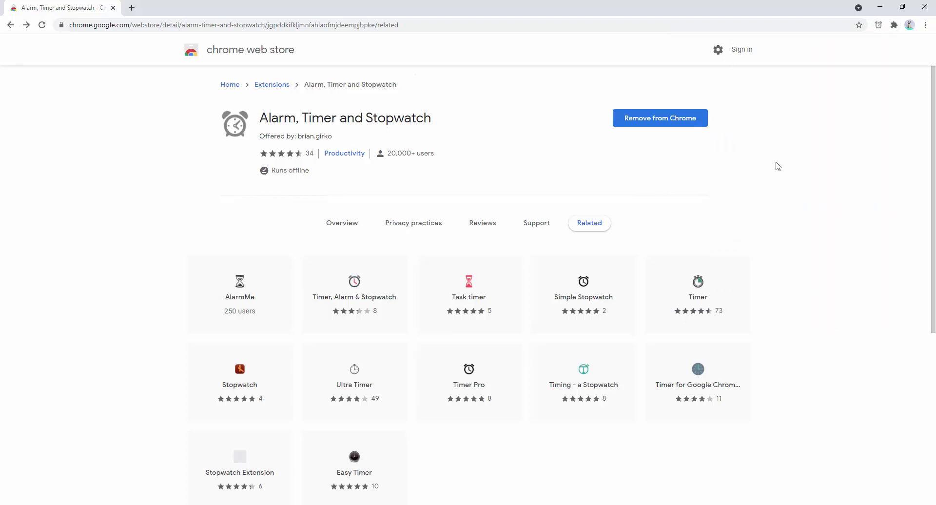
- Check the taskbar clock, then reopen the extension and start a new alarm form
left_click(896, 502)
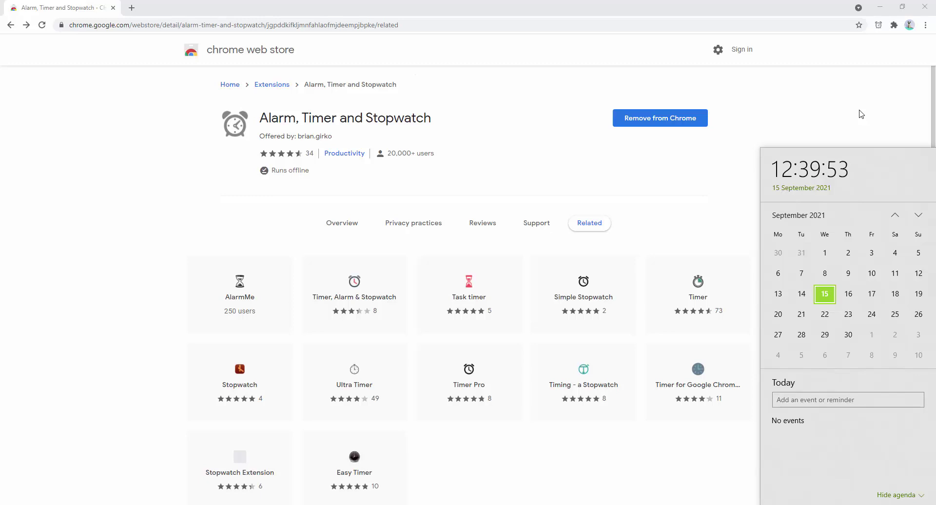
key("Escape")
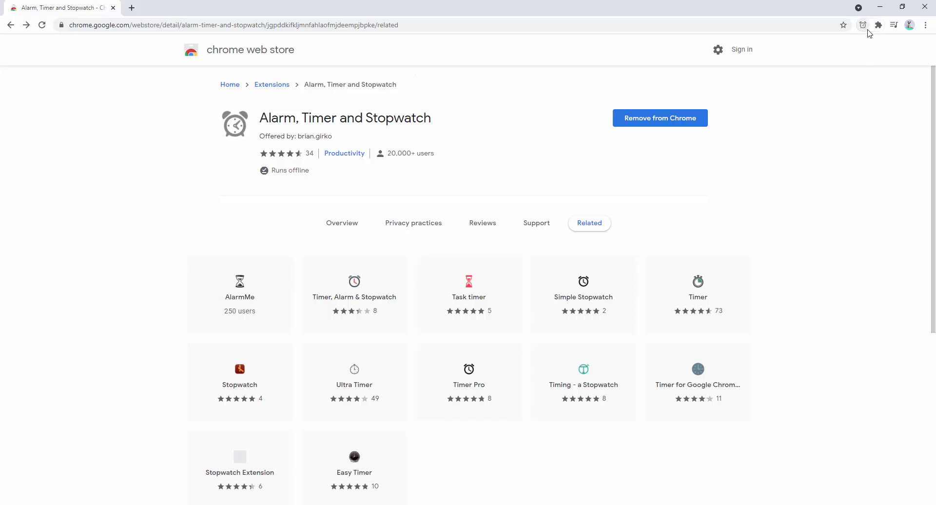
left_click(863, 26)
left_click(862, 120)
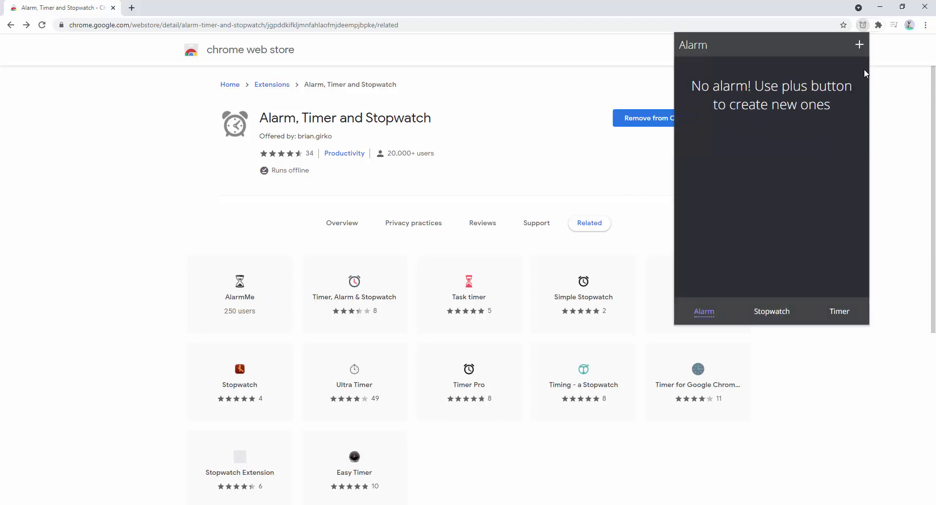
left_click(859, 45)
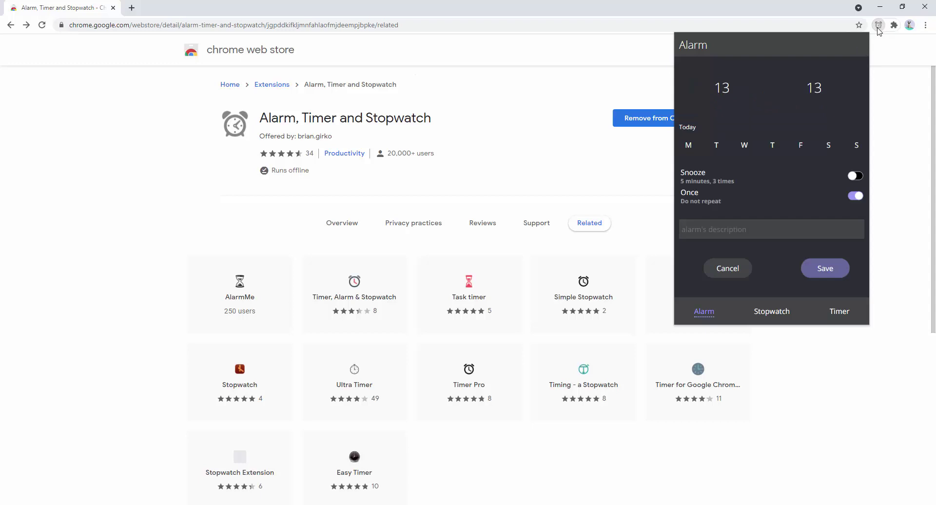
- In the extension's Options, set 'Open interface in' to Standalone Window and save
right_click(878, 29)
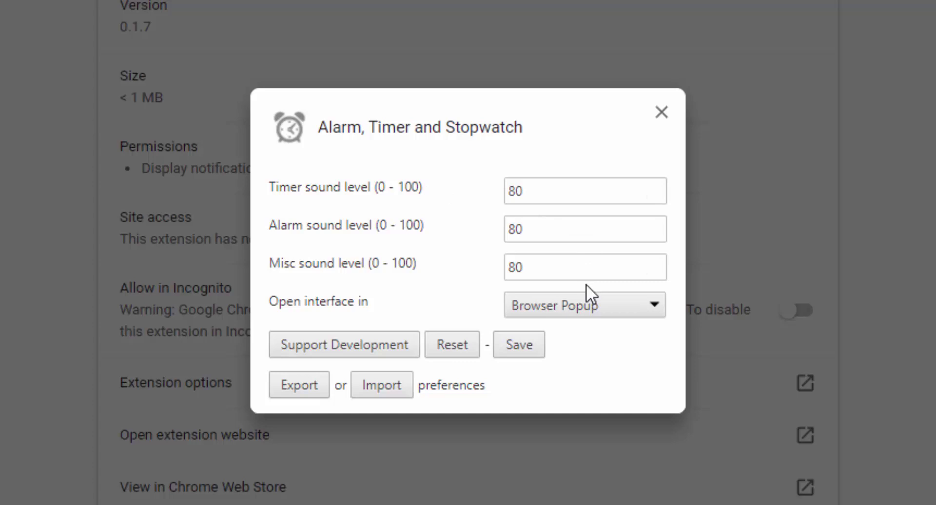
left_click(590, 312)
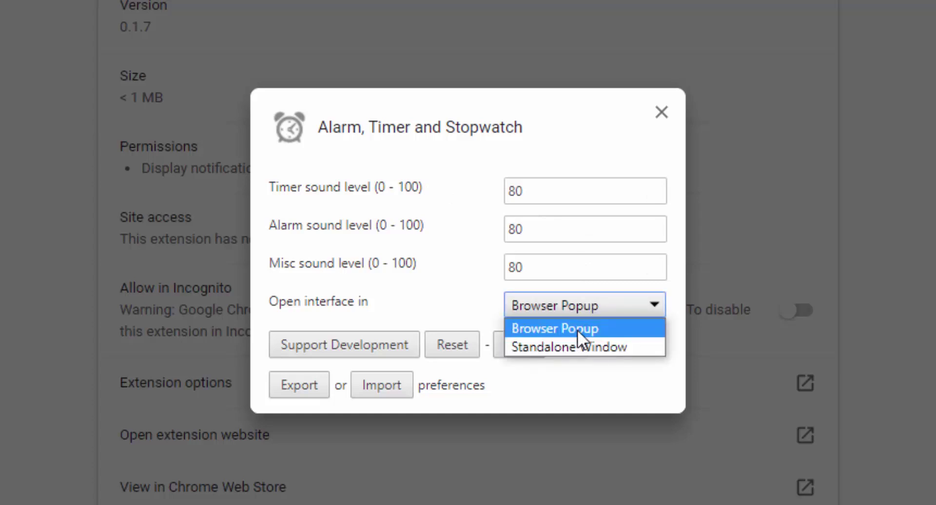
left_click(580, 347)
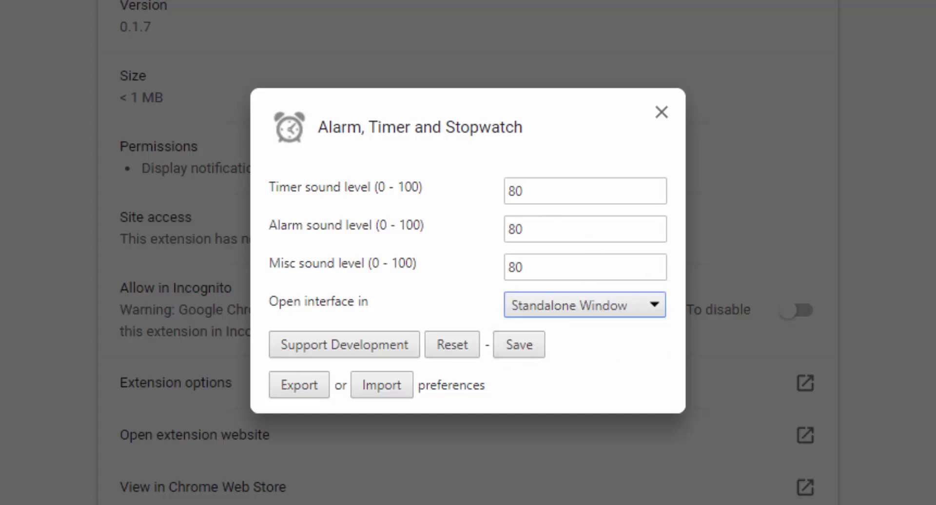
left_click(519, 344)
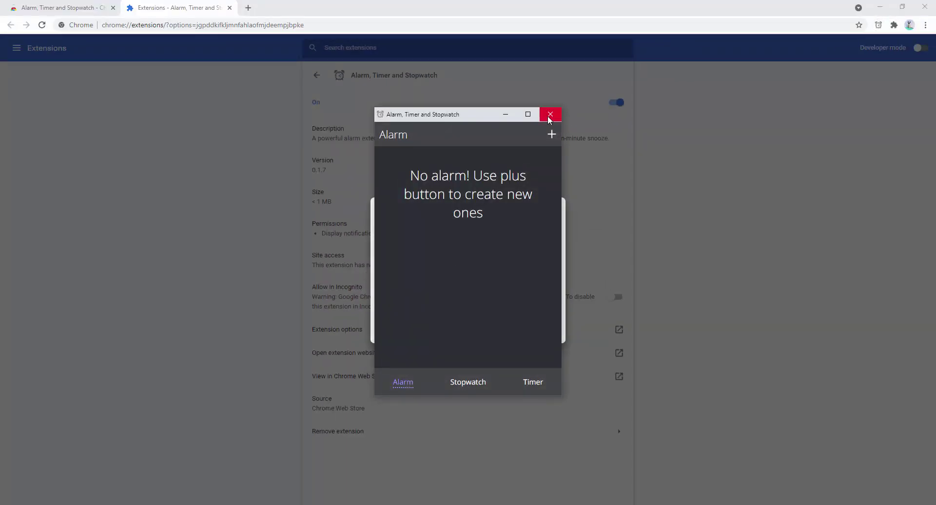
- Close the standalone alarm window and the extension options dialog
left_click(551, 114)
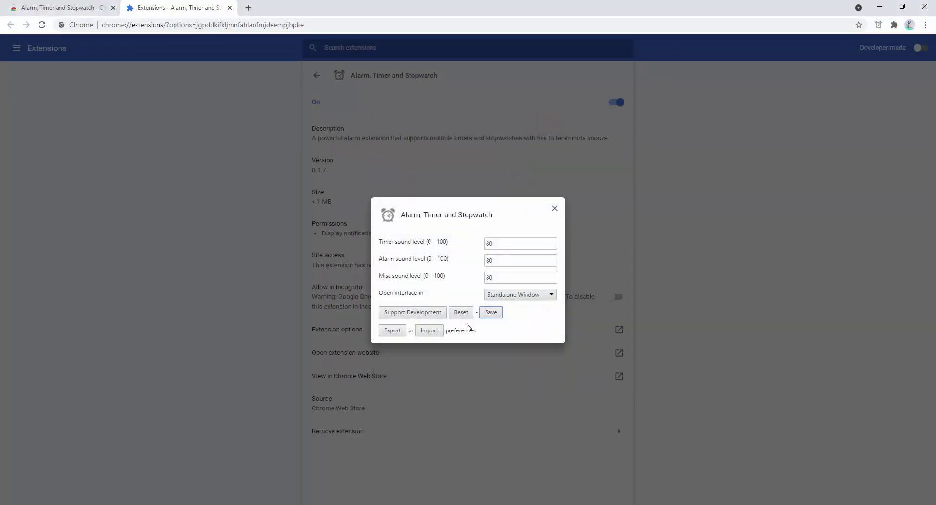
left_click(554, 208)
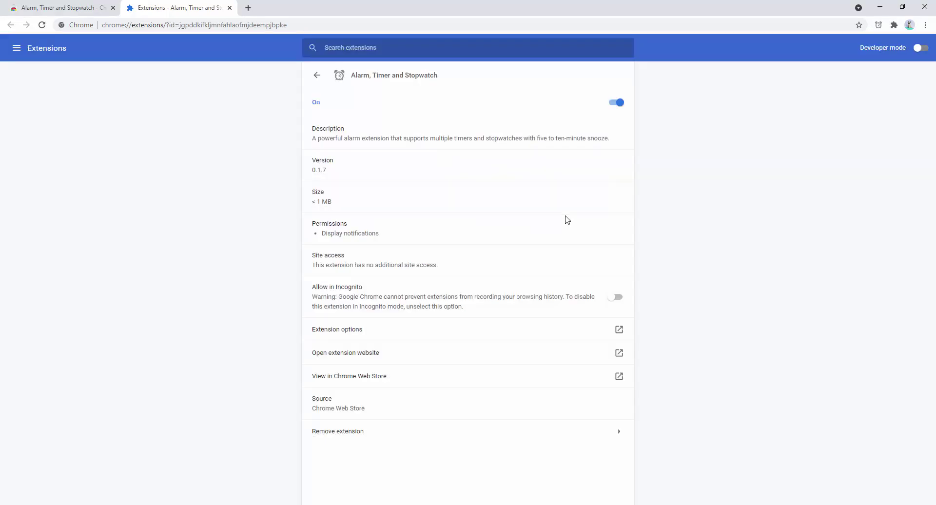